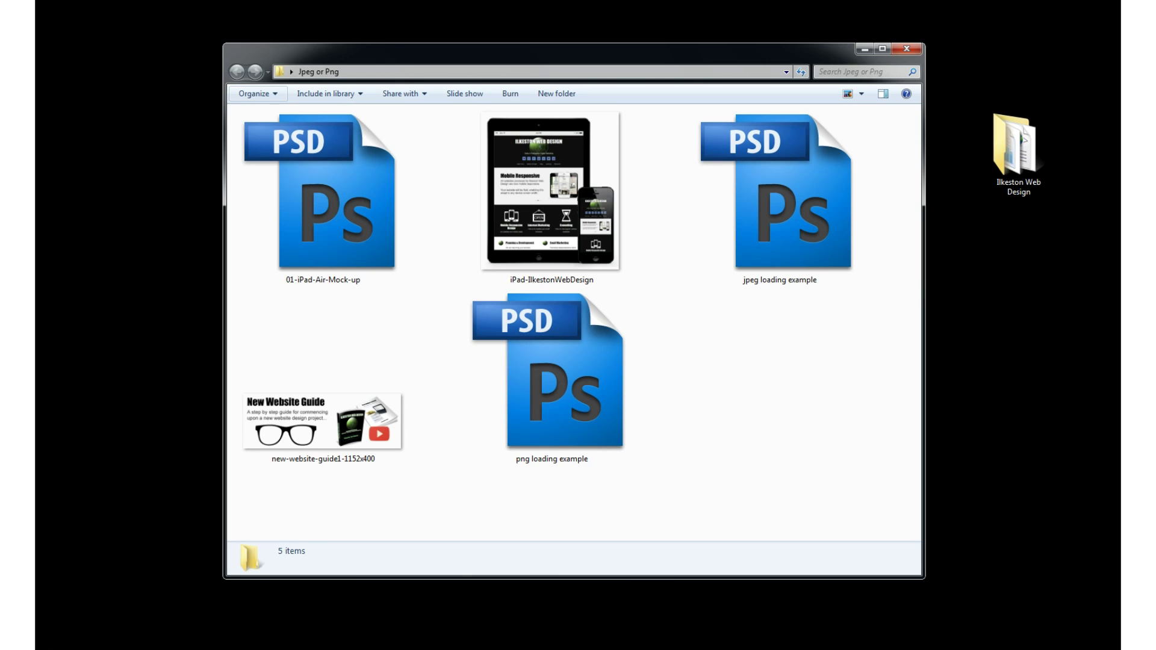
# - Set aside the 'Jpeg or Png' folder window so Firefox comes forward
pyautogui.click(634, 628)
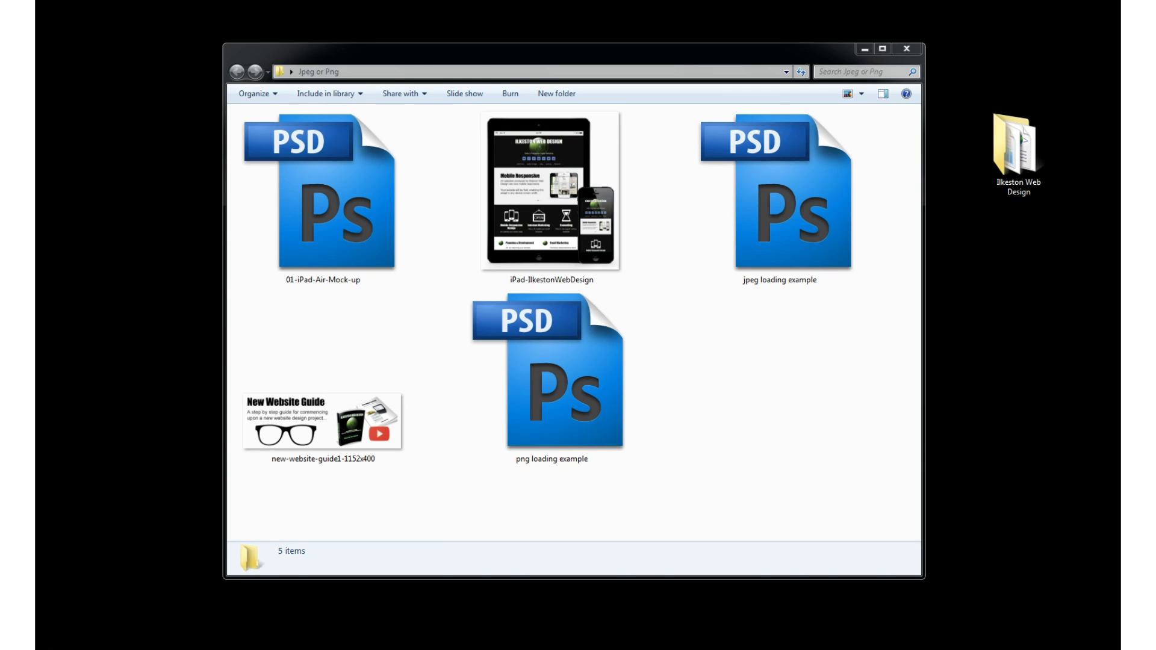
# - Browse the web design homepage in Firefox, then bring the Photoshop iPad mock-up forward
pyautogui.moveTo(297, 640)
pyautogui.click(223, 588)
pyautogui.scroll(-8, 1117, 247)
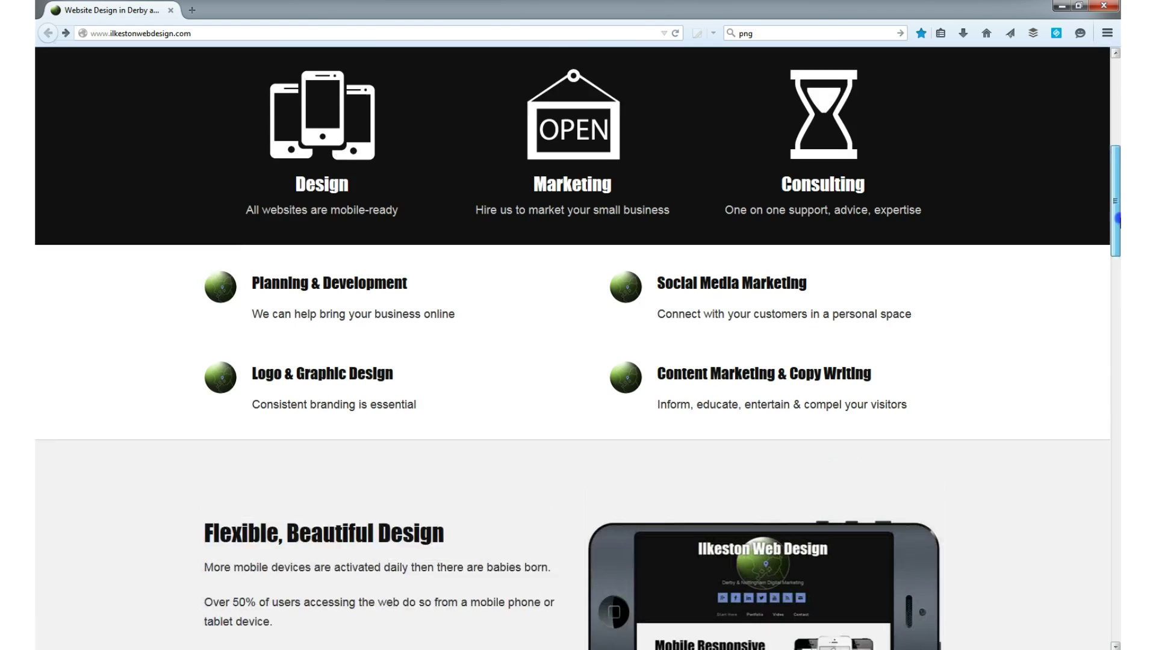
pyautogui.moveTo(1117, 247); pyautogui.dragTo(980, 420)
pyautogui.moveTo(400, 511); pyautogui.dragTo(820, 173)
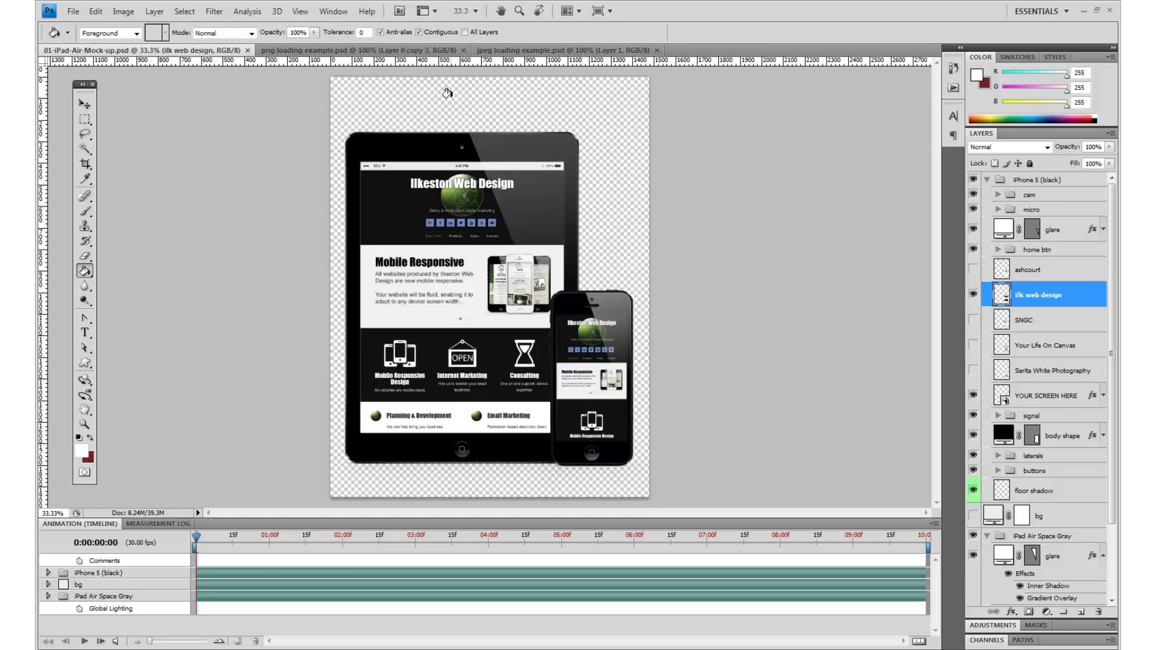
# - Fill a new background layer with dark red, then try a Hue/Saturation shift and cancel it
pyautogui.click(348, 119)
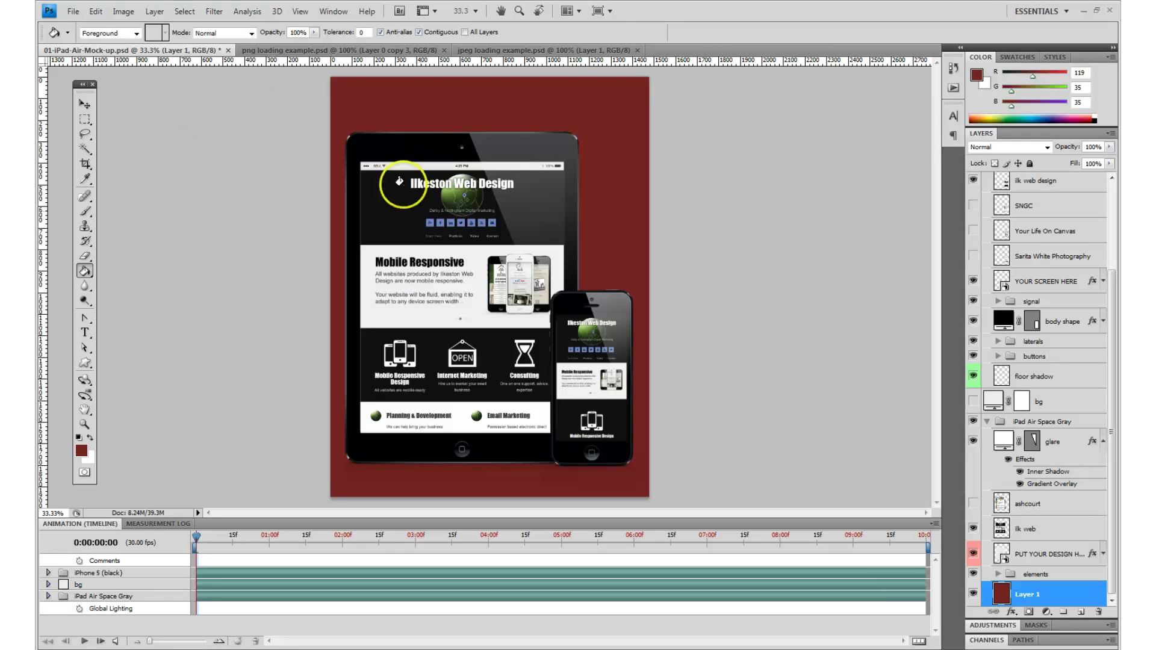
pyautogui.click(124, 11)
pyautogui.moveTo(138, 46)
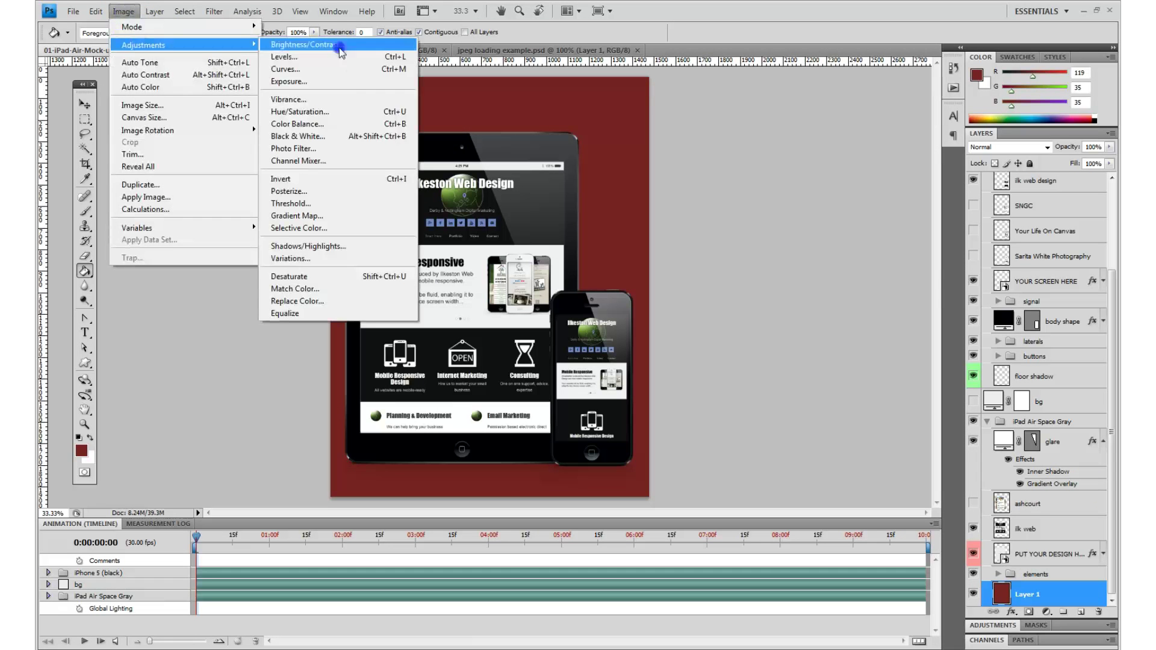
pyautogui.click(349, 112)
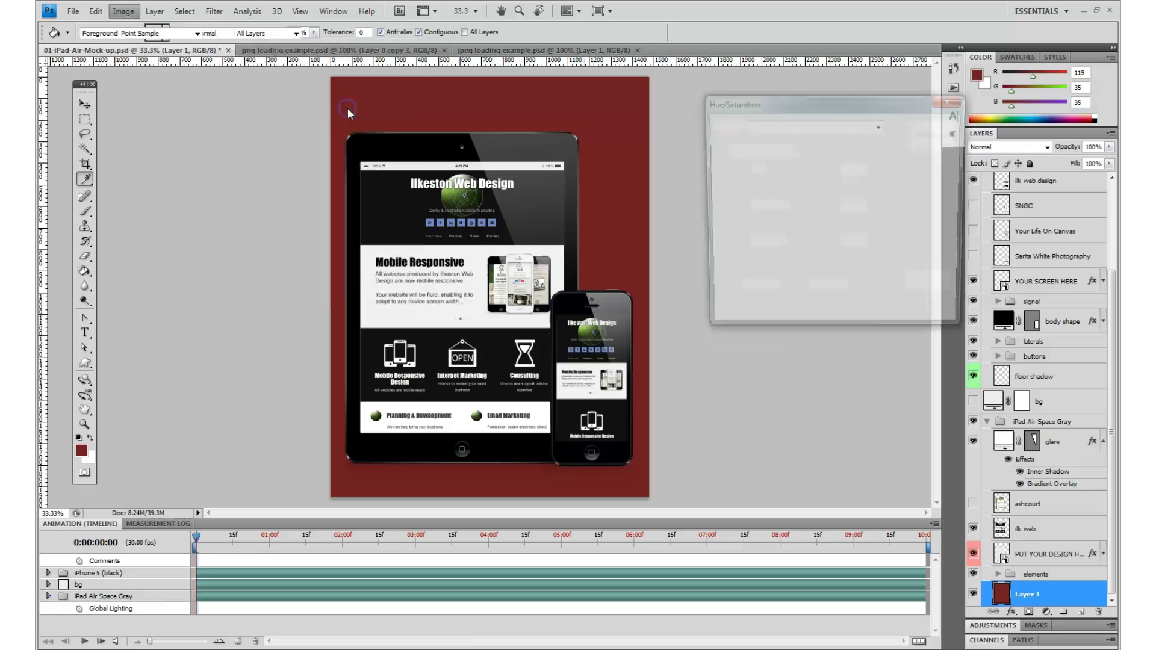
pyautogui.moveTo(811, 192)
pyautogui.mouseDown()
pyautogui.moveTo(778, 189)
pyautogui.moveTo(824, 191)
pyautogui.mouseUp()
pyautogui.click(808, 191)
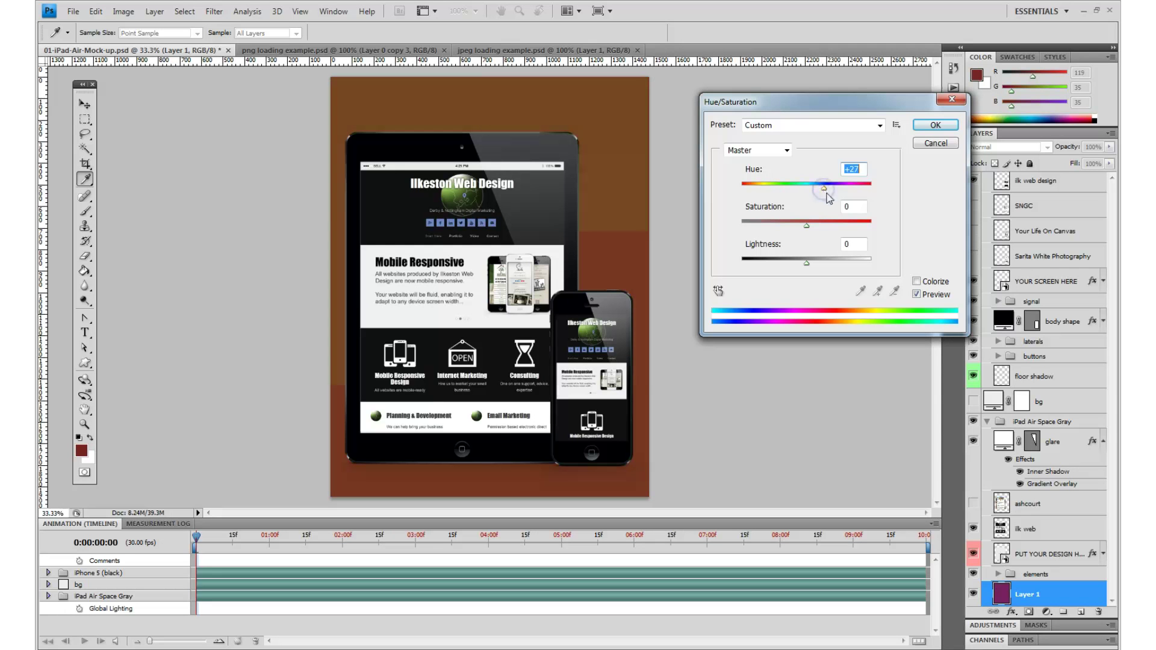
pyautogui.click(935, 144)
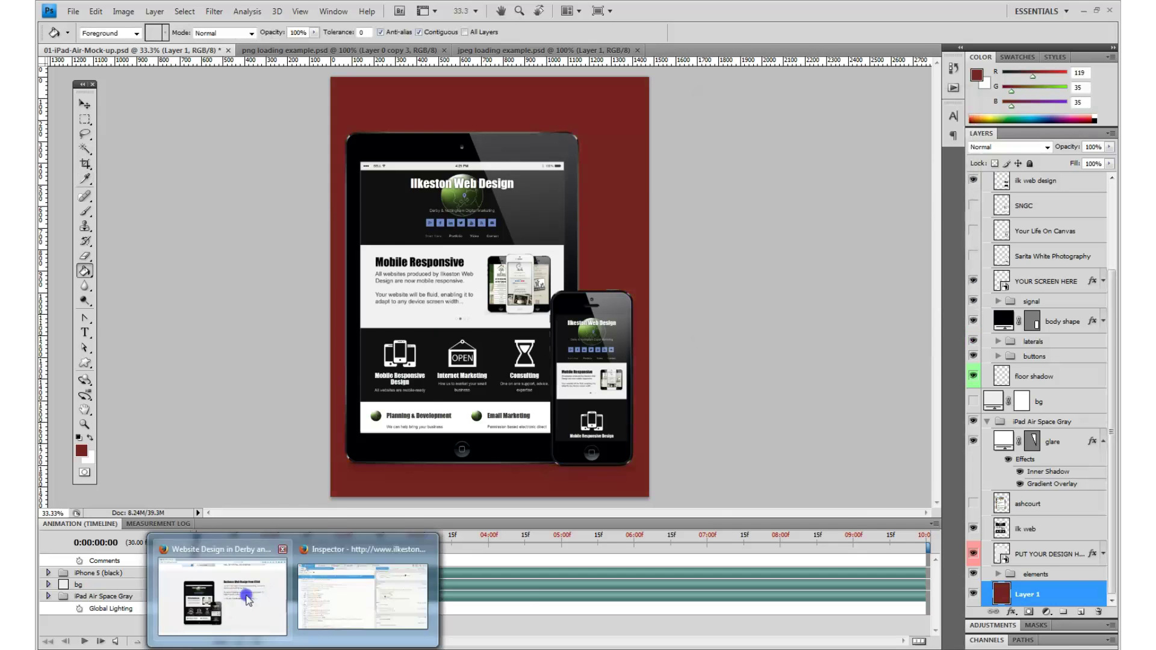
# - View the Design phone icon image on its own, then return to the homepage
pyautogui.click(246, 595)
pyautogui.moveTo(1116, 400); pyautogui.dragTo(1114, 161)
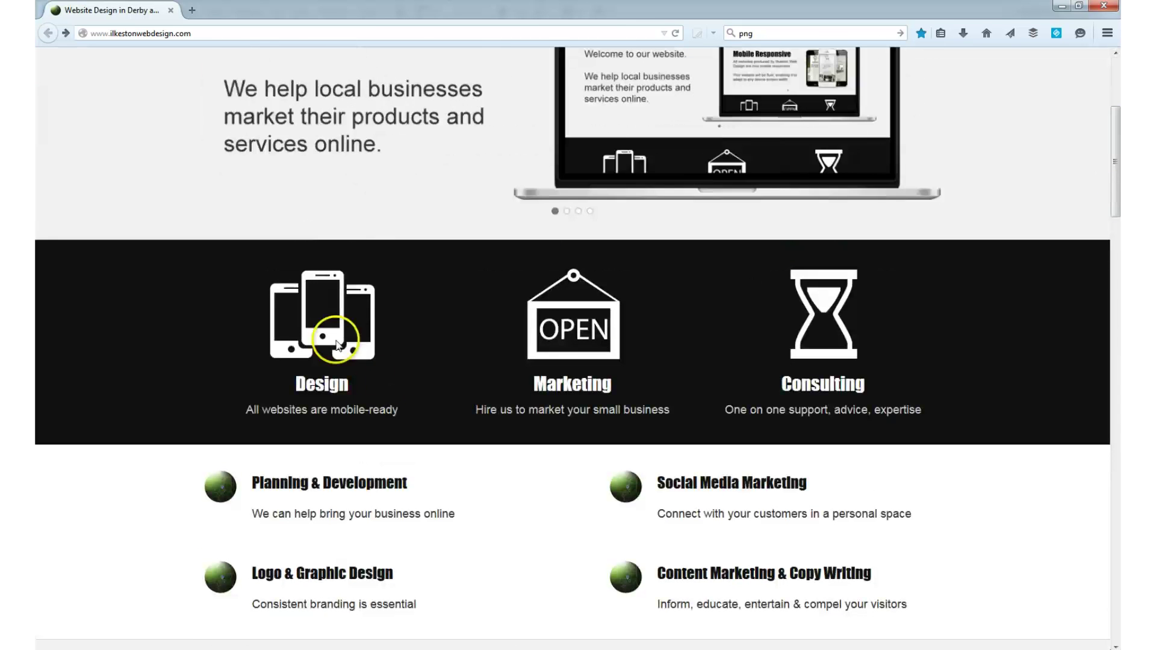
pyautogui.rightClick(336, 342)
pyautogui.click(399, 365)
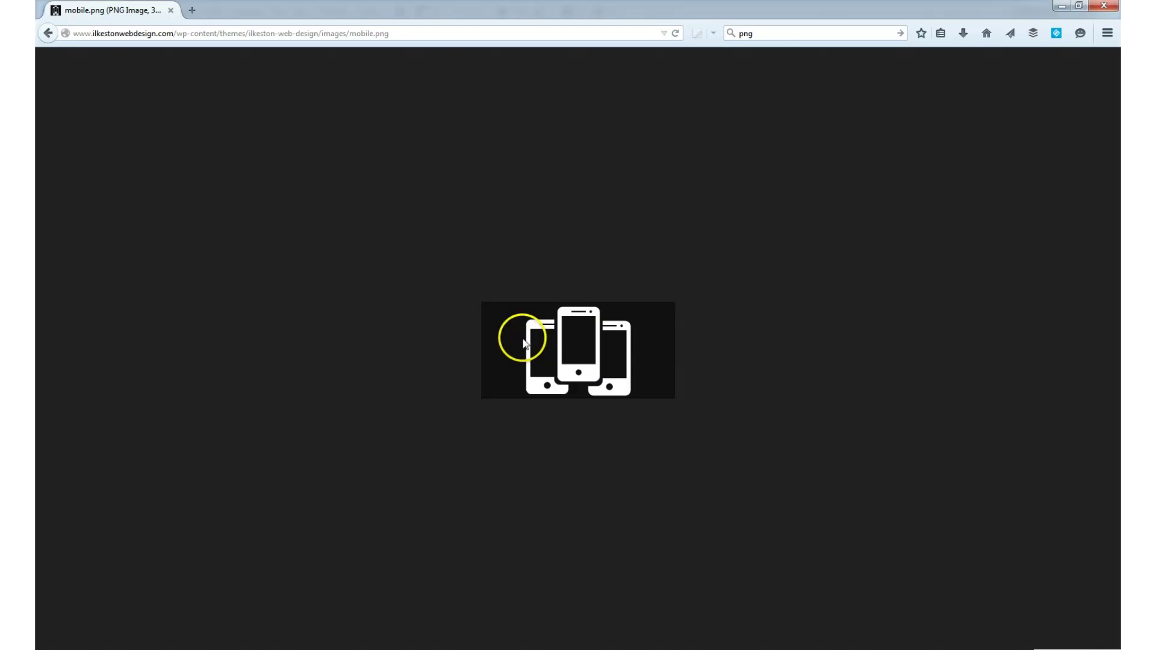
pyautogui.click(48, 33)
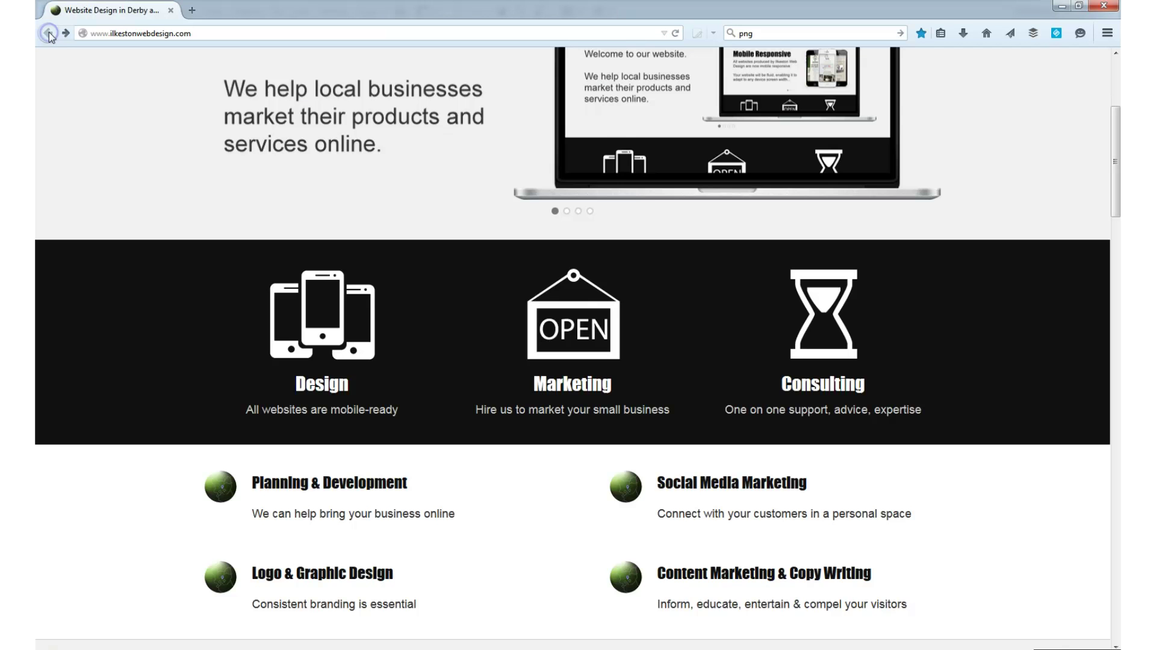
# - View the welcome slider image alone, maximize the browser, and return to the homepage top
pyautogui.rightClick(582, 102)
pyautogui.click(644, 229)
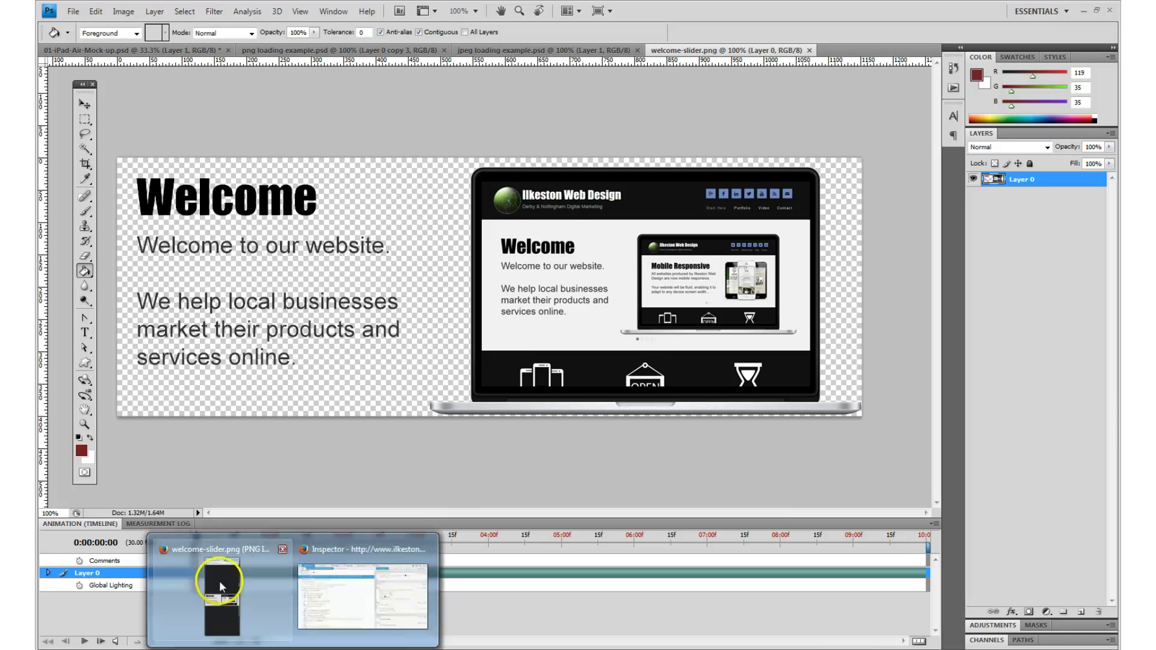
pyautogui.click(219, 580)
pyautogui.click(268, 28)
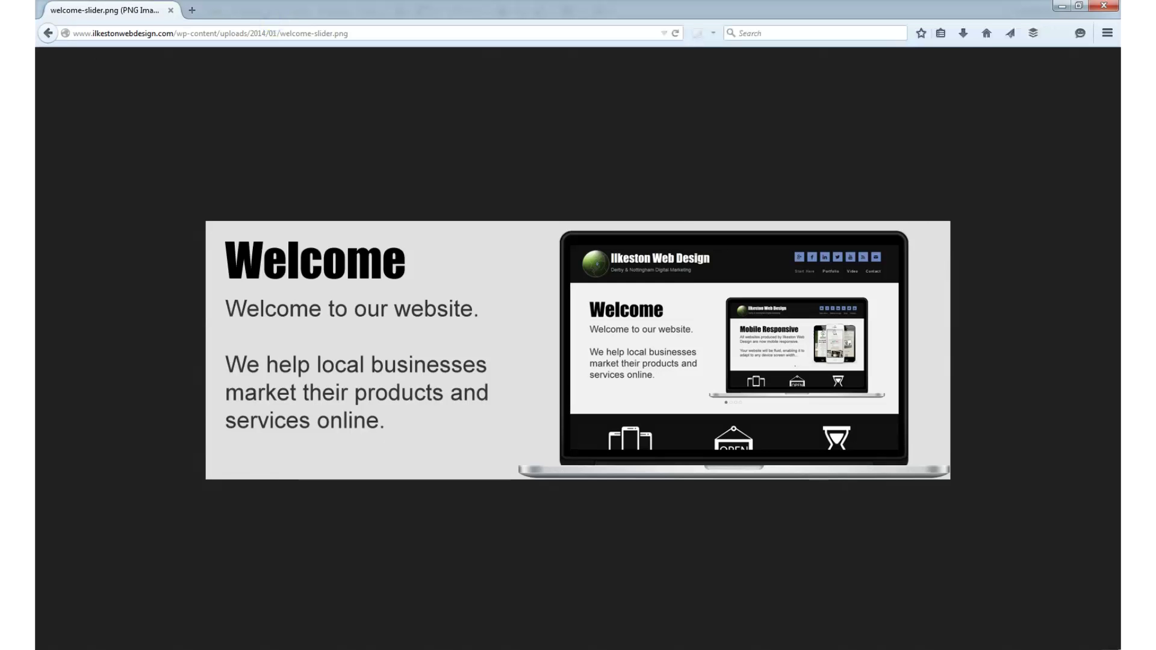
pyautogui.click(47, 33)
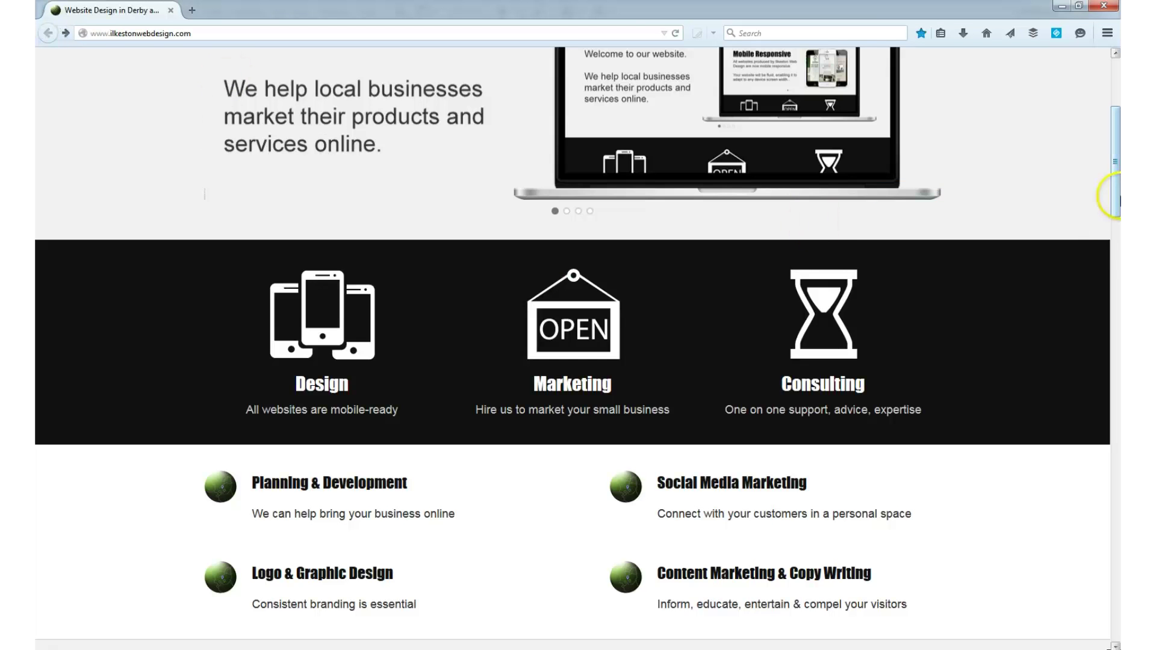
pyautogui.moveTo(1119, 193); pyautogui.dragTo(1118, 151)
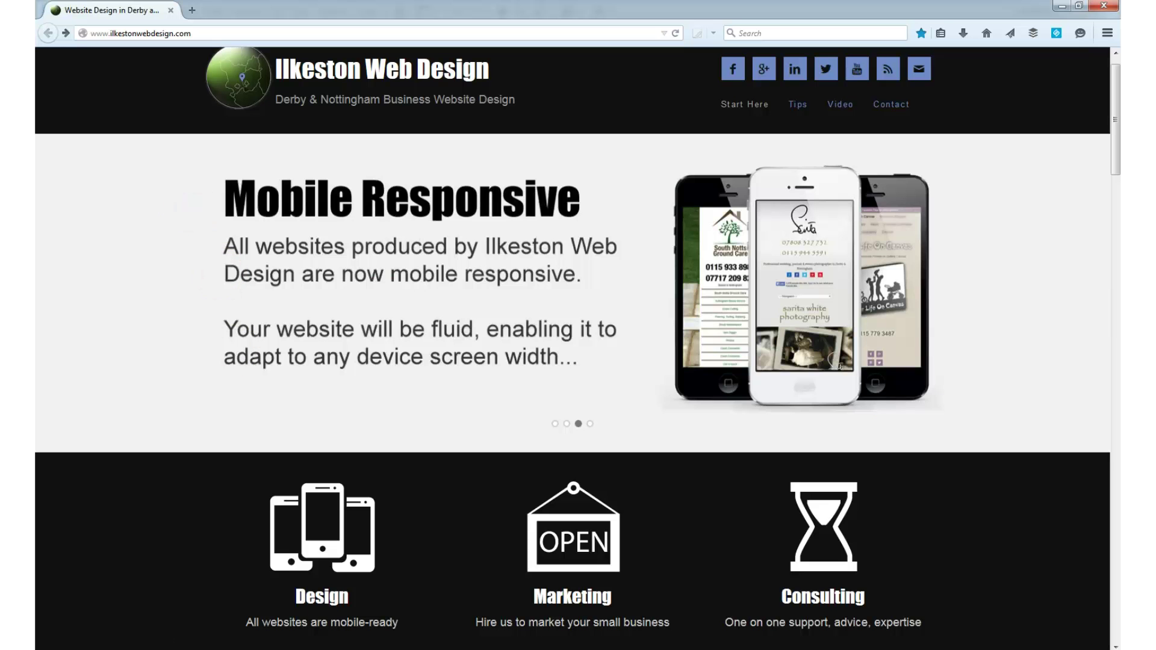
# - In the Inspector, change the body background from #F2F2F2 to blue-purple #3E35CE
pyautogui.click(351, 619)
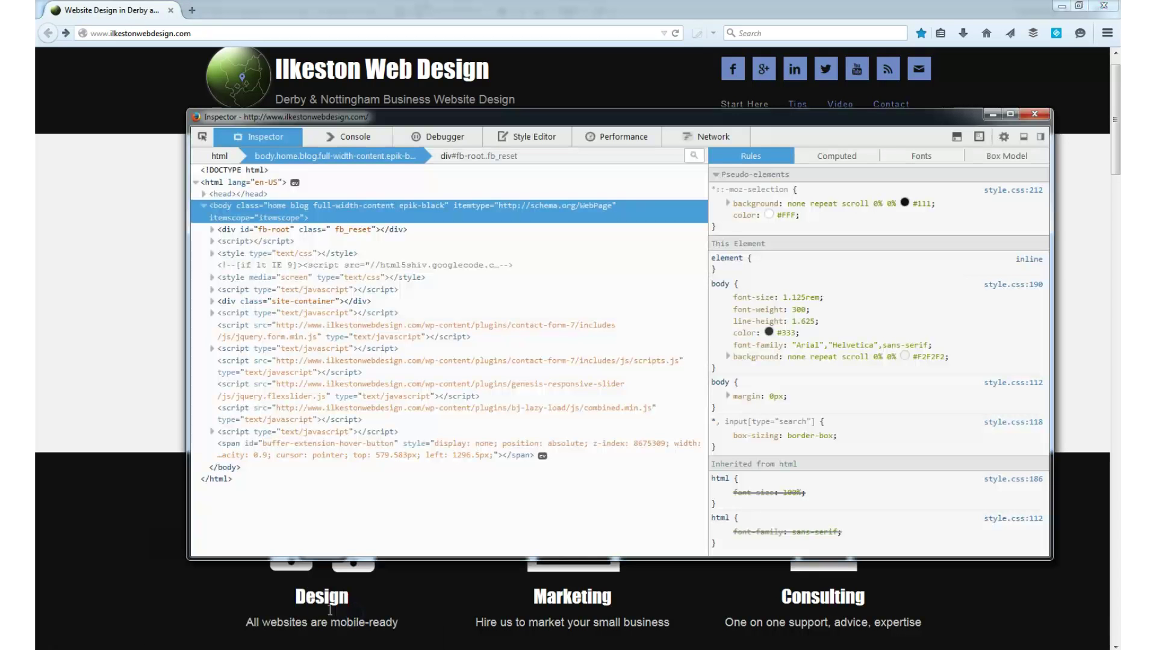
pyautogui.moveTo(187, 528); pyautogui.dragTo(364, 528)
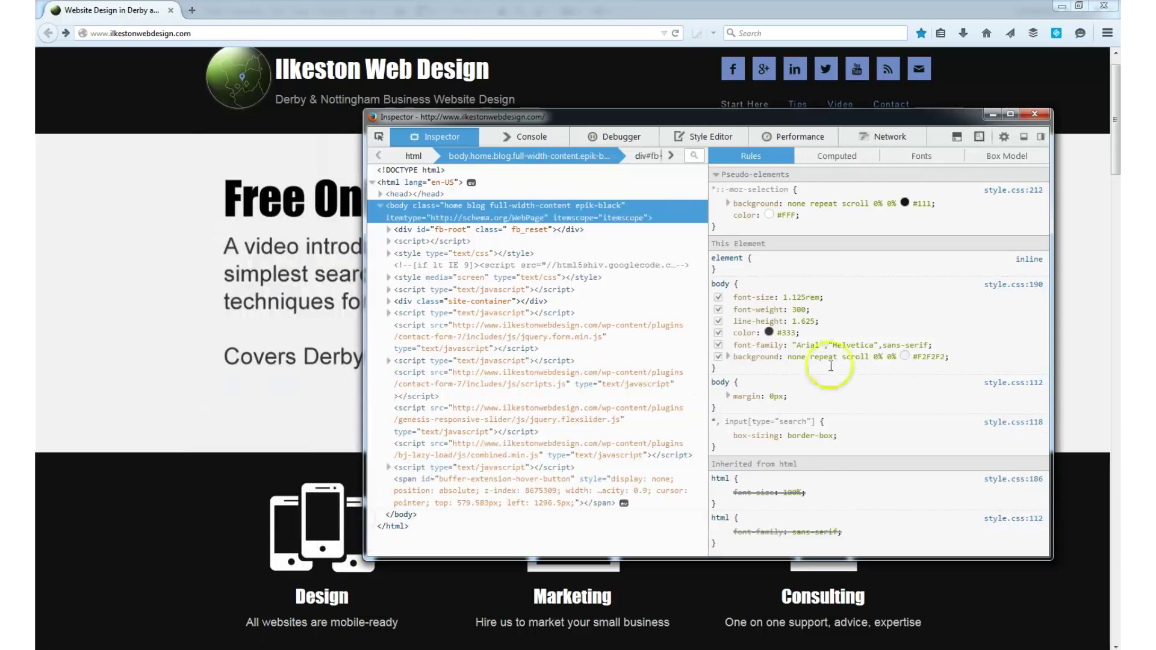
pyautogui.click(933, 358)
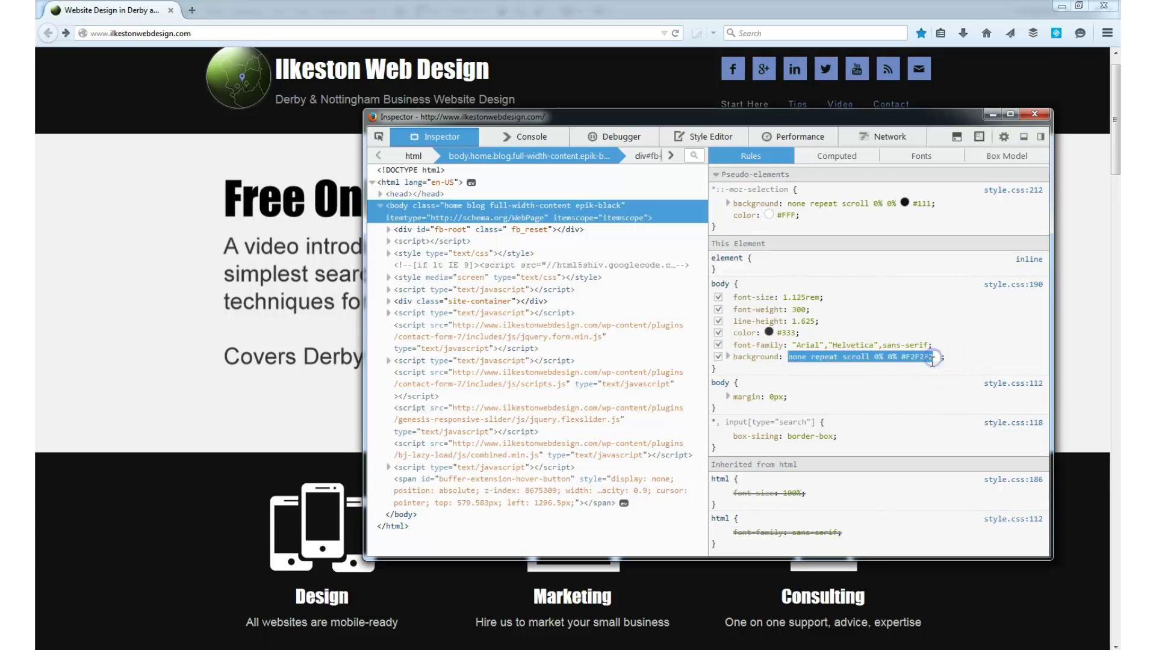
pyautogui.doubleClick(924, 357)
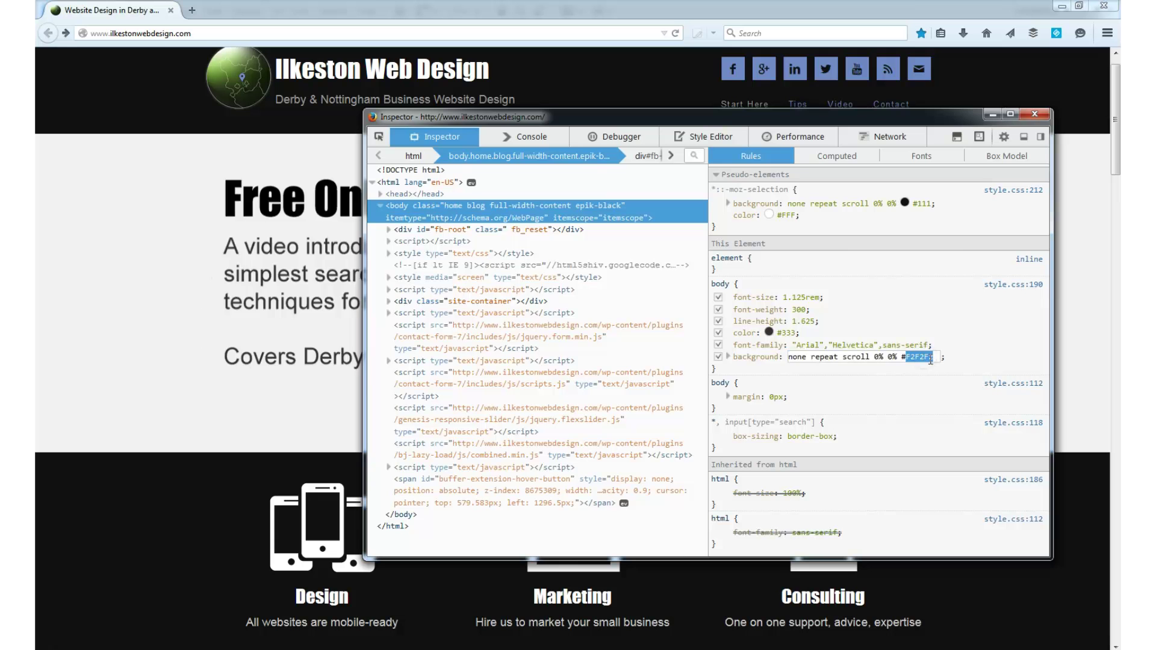
pyautogui.click(905, 358)
pyautogui.click(977, 291)
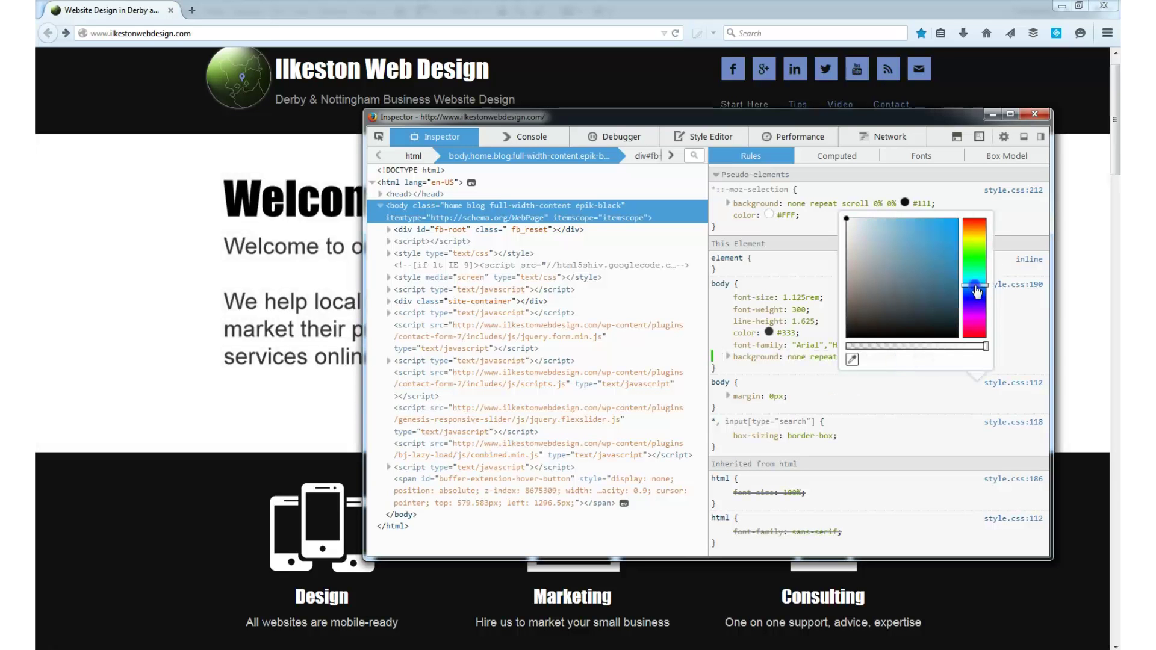
pyautogui.moveTo(977, 292); pyautogui.dragTo(977, 300)
pyautogui.click(937, 259)
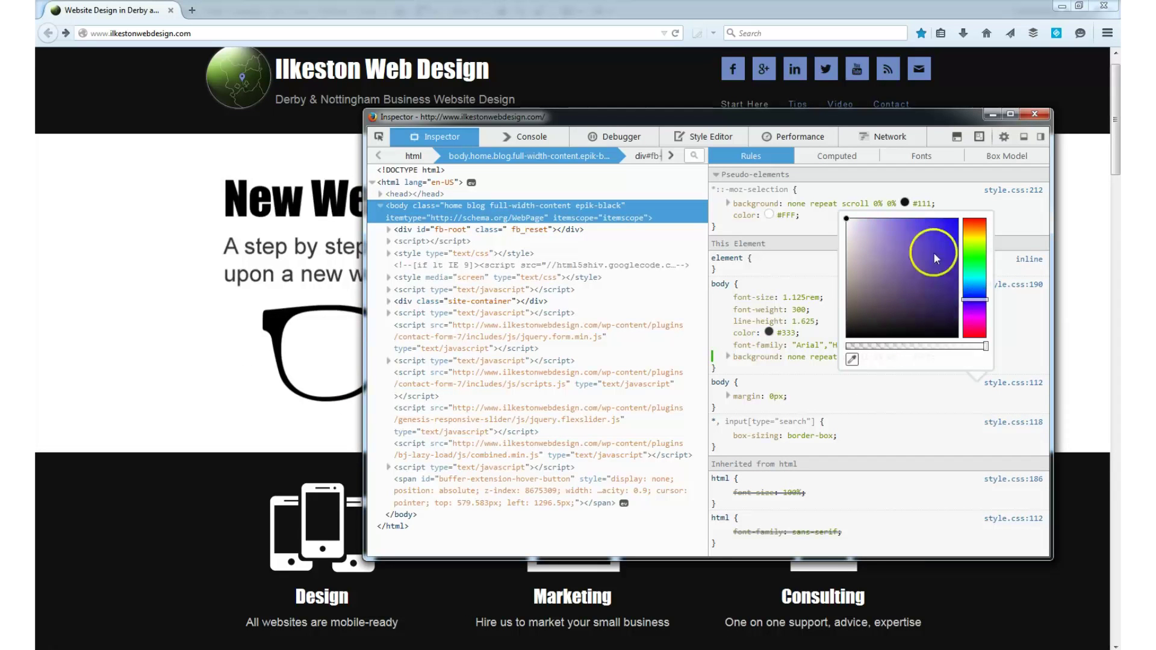
pyautogui.moveTo(937, 259); pyautogui.dragTo(940, 247)
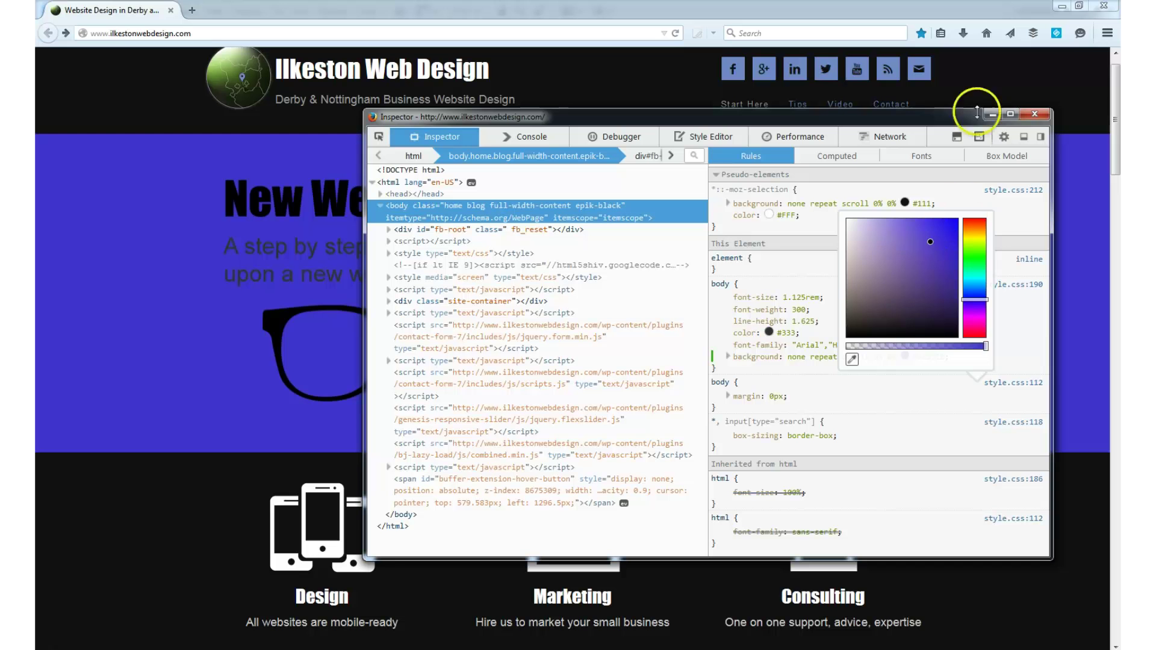
pyautogui.click(874, 208)
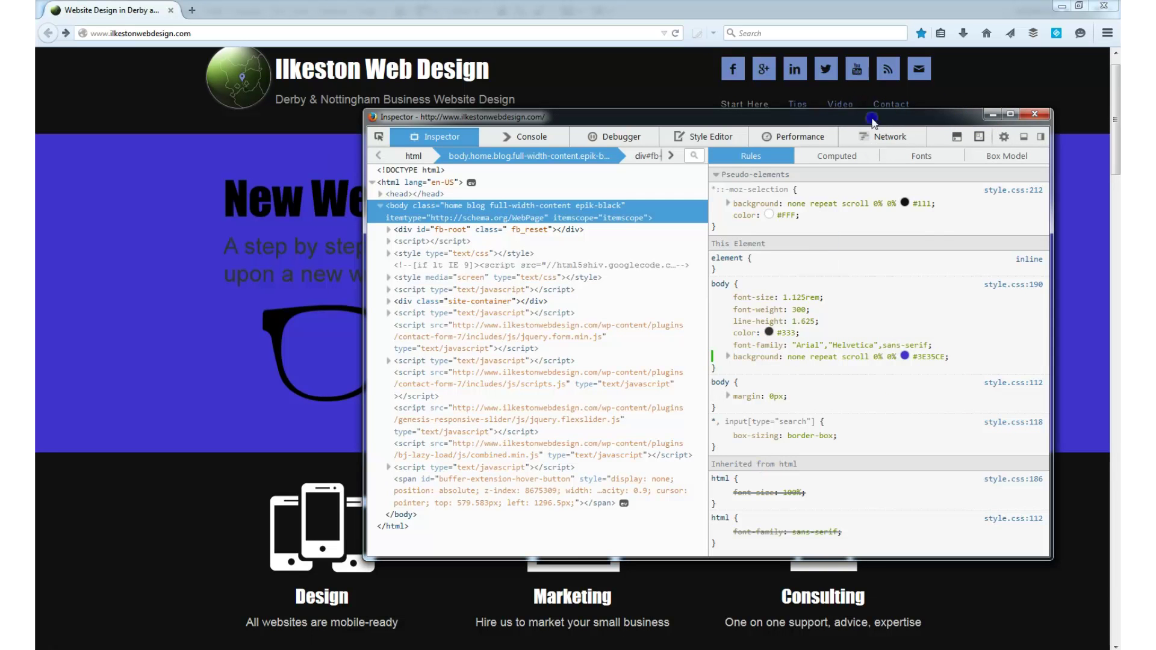
# - Move the developer tools aside, advance the slider, and close the developer tools
pyautogui.moveTo(873, 117); pyautogui.dragTo(726, 540)
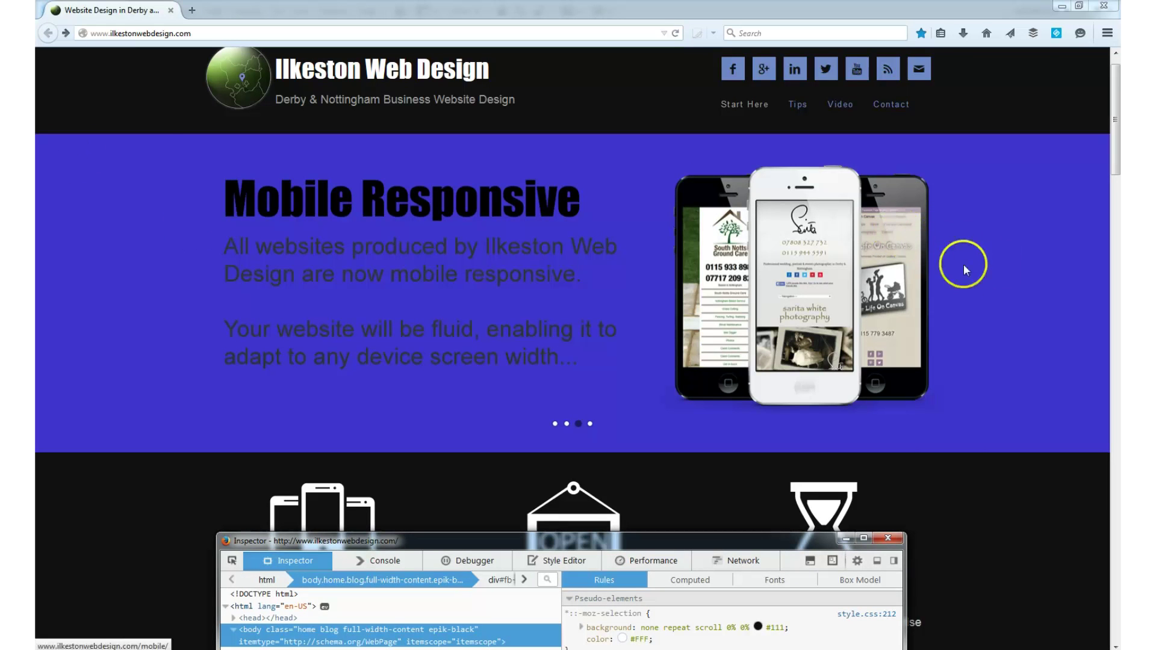
pyautogui.click(1027, 335)
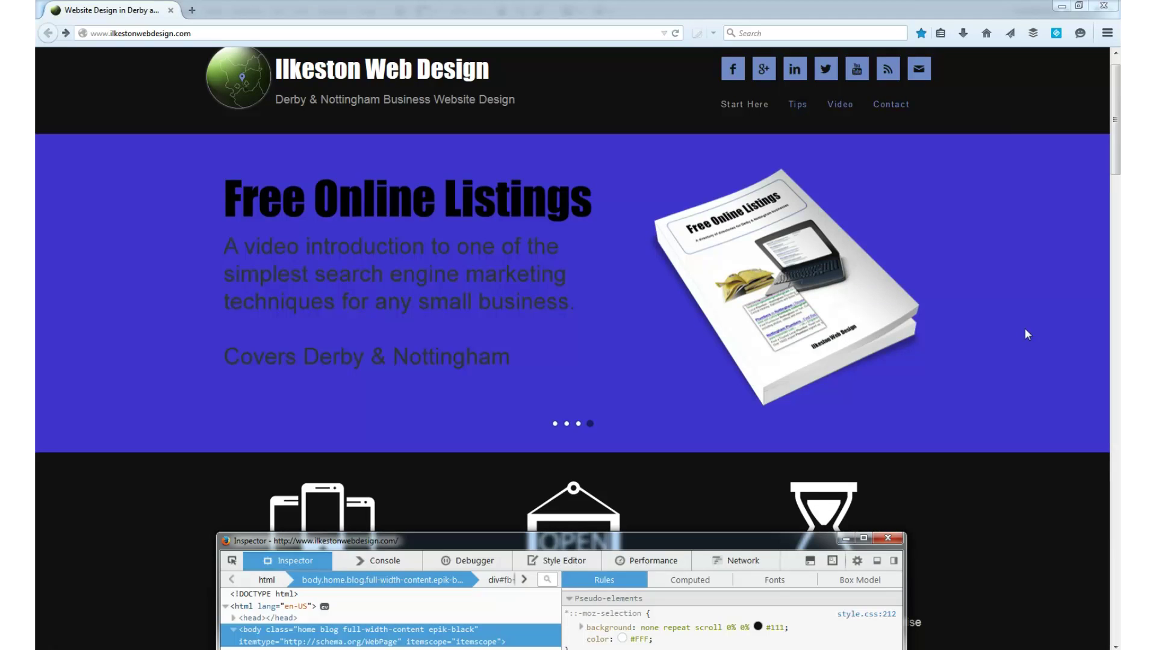
pyautogui.press('F12')
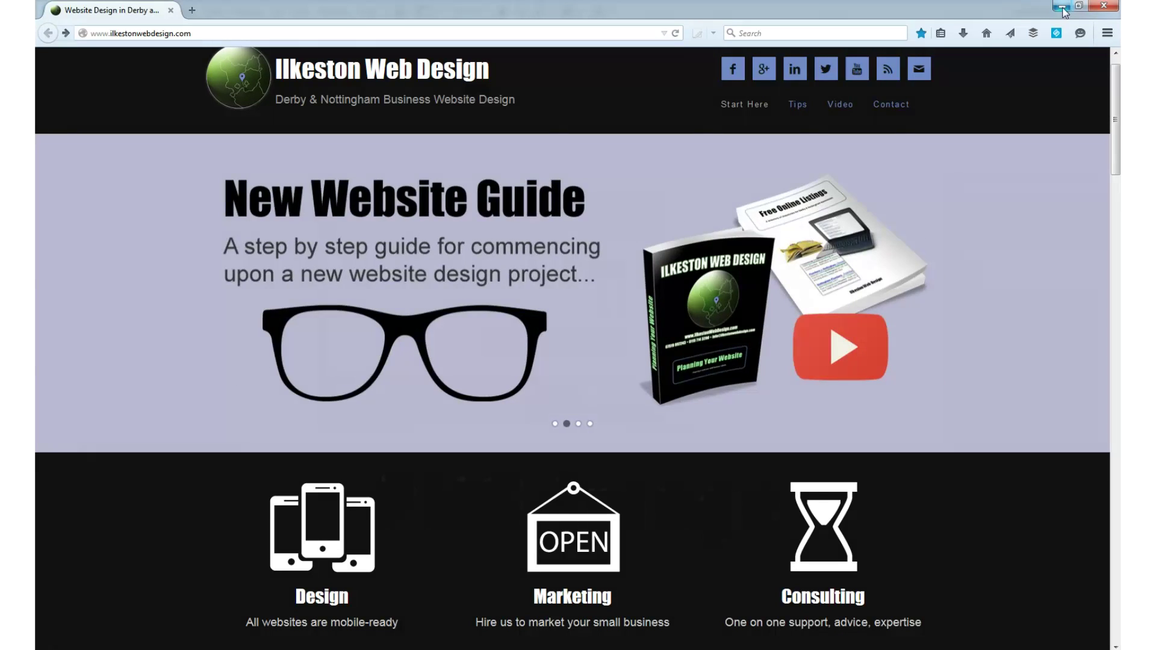
# - Minimize Firefox and play the PNG loading animation twice in Photoshop
pyautogui.click(1063, 9)
pyautogui.click(180, 605)
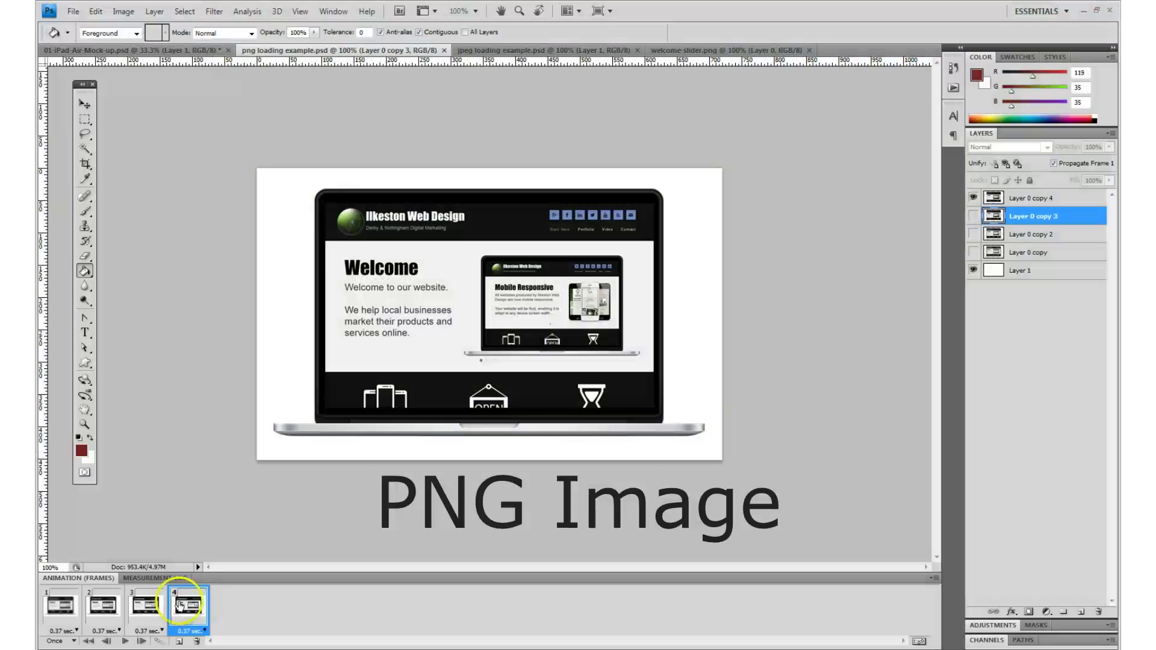
pyautogui.click(128, 642)
pyautogui.click(129, 642)
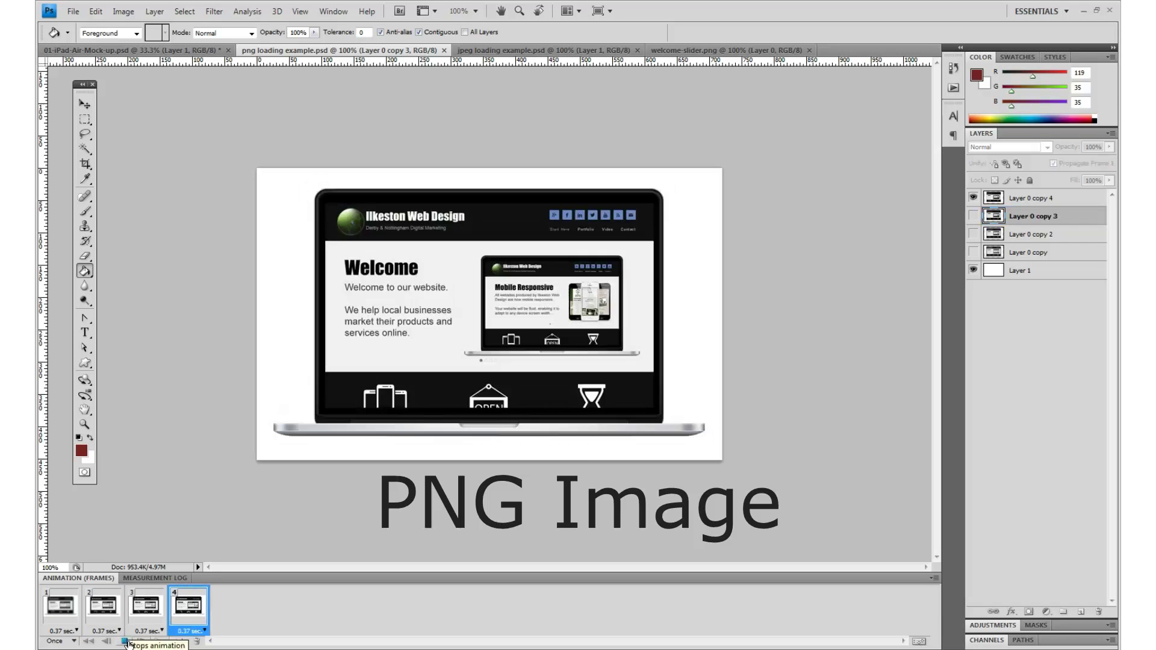
# - Play the JPEG loading animation twice, then replay the PNG animation for comparison
pyautogui.click(487, 51)
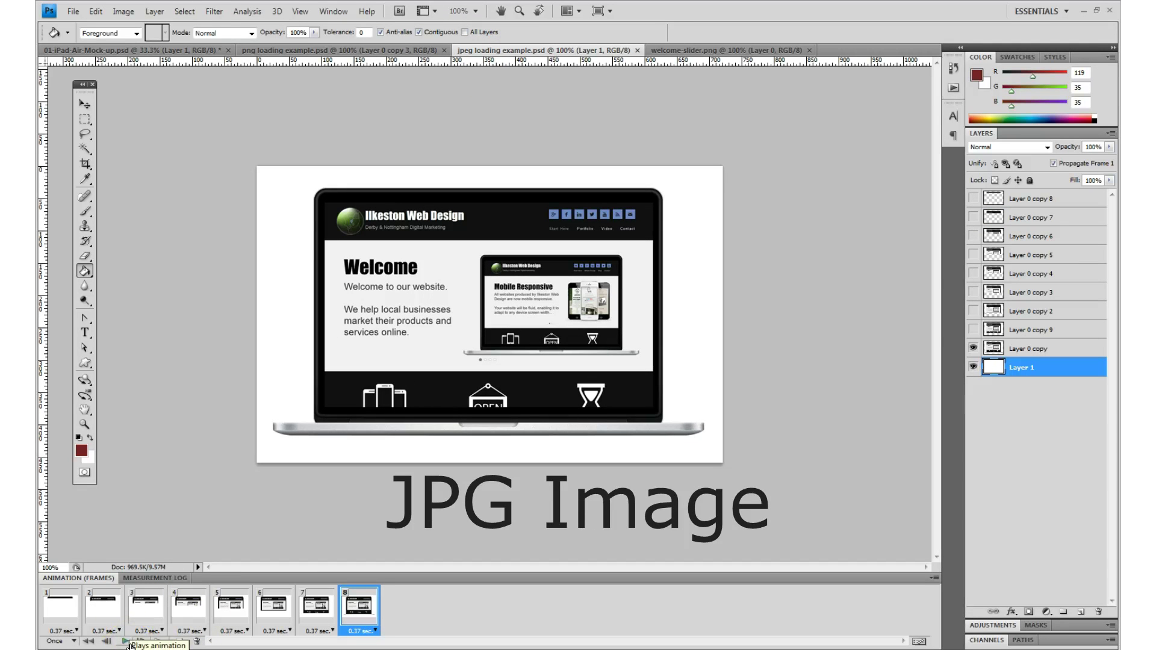
pyautogui.click(128, 644)
pyautogui.click(129, 643)
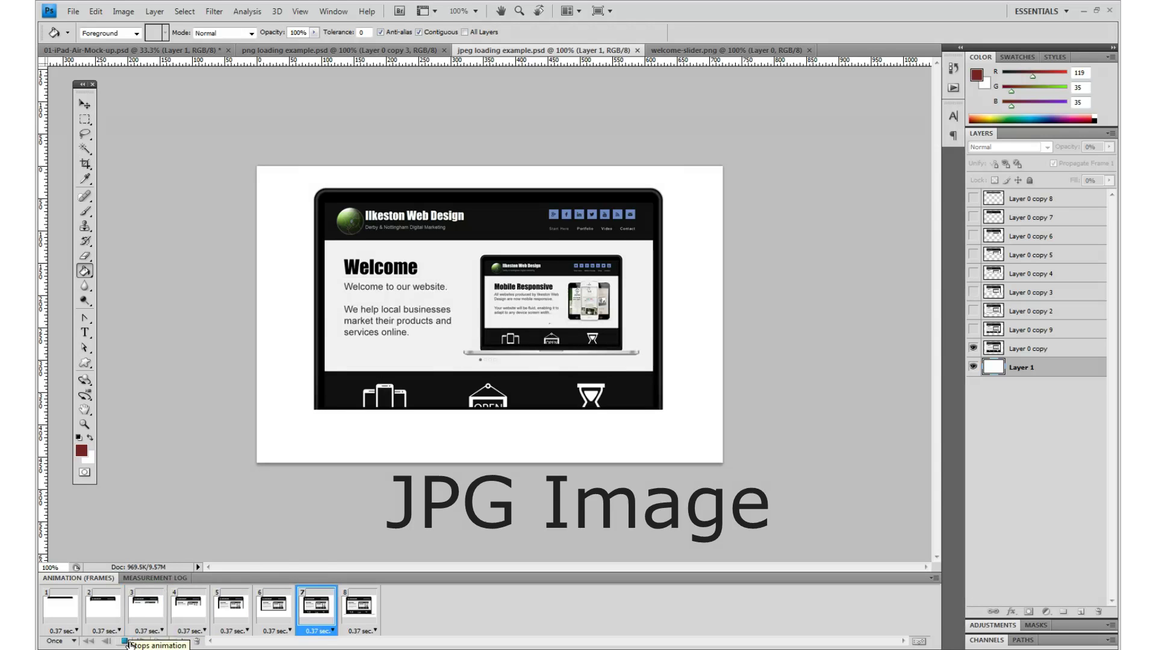
pyautogui.click(405, 52)
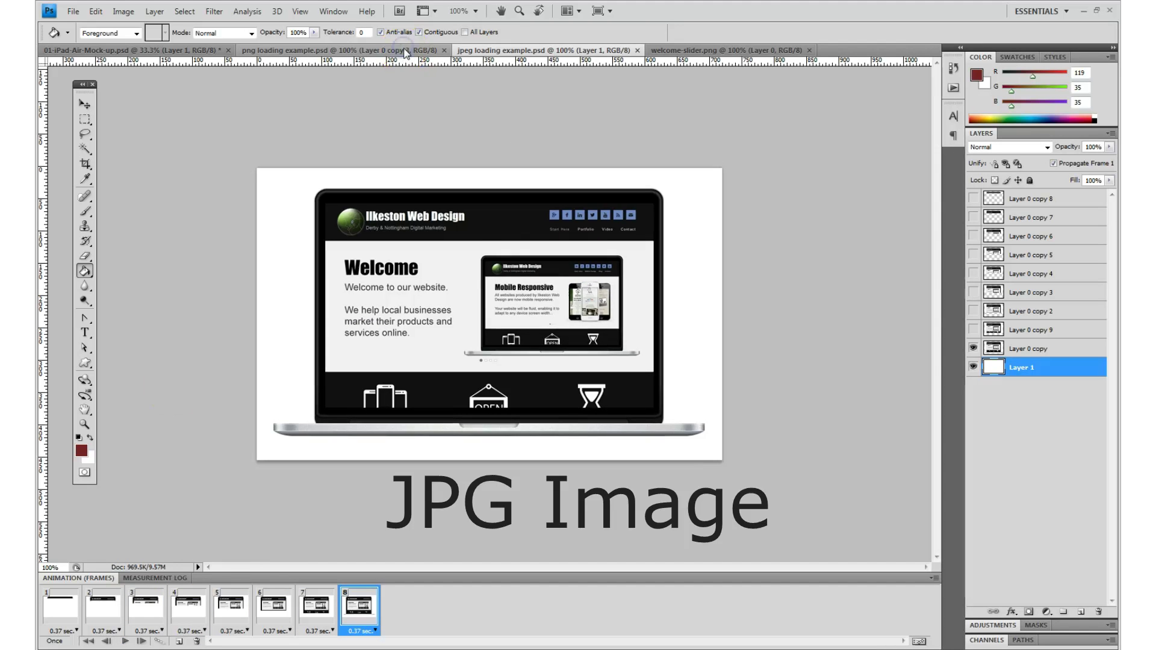
pyautogui.click(123, 642)
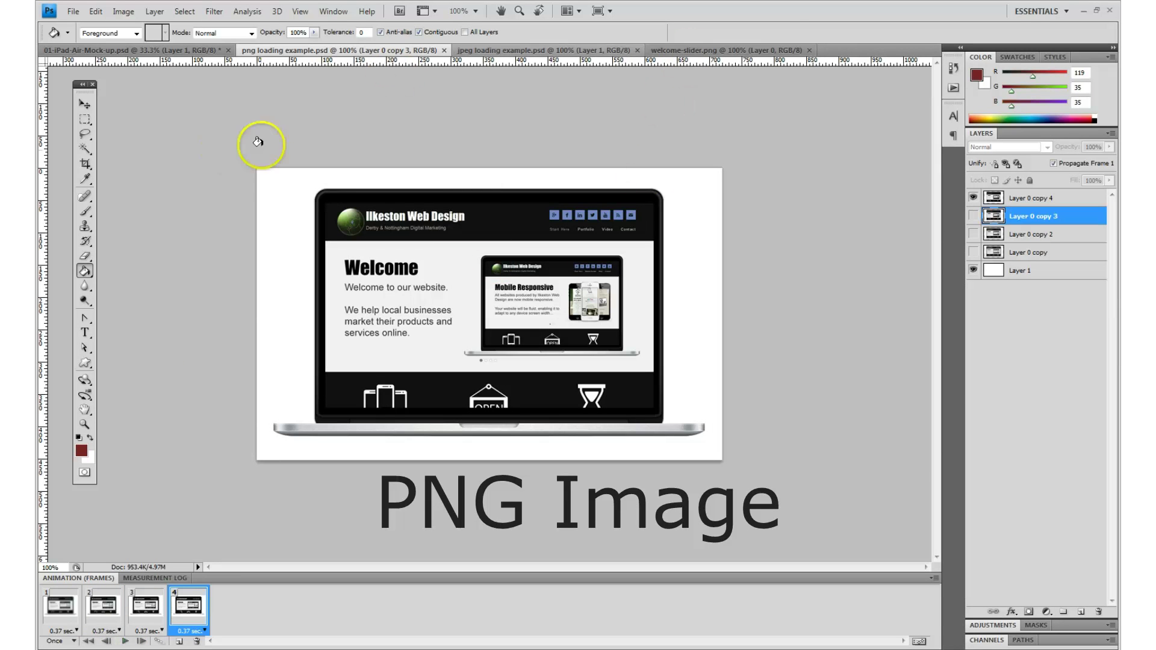
# - Hide Layer 1 and save the mock-up as interlaced PNG 'iPad-IlkestonWebDesign', replacing the old file
pyautogui.click(173, 50)
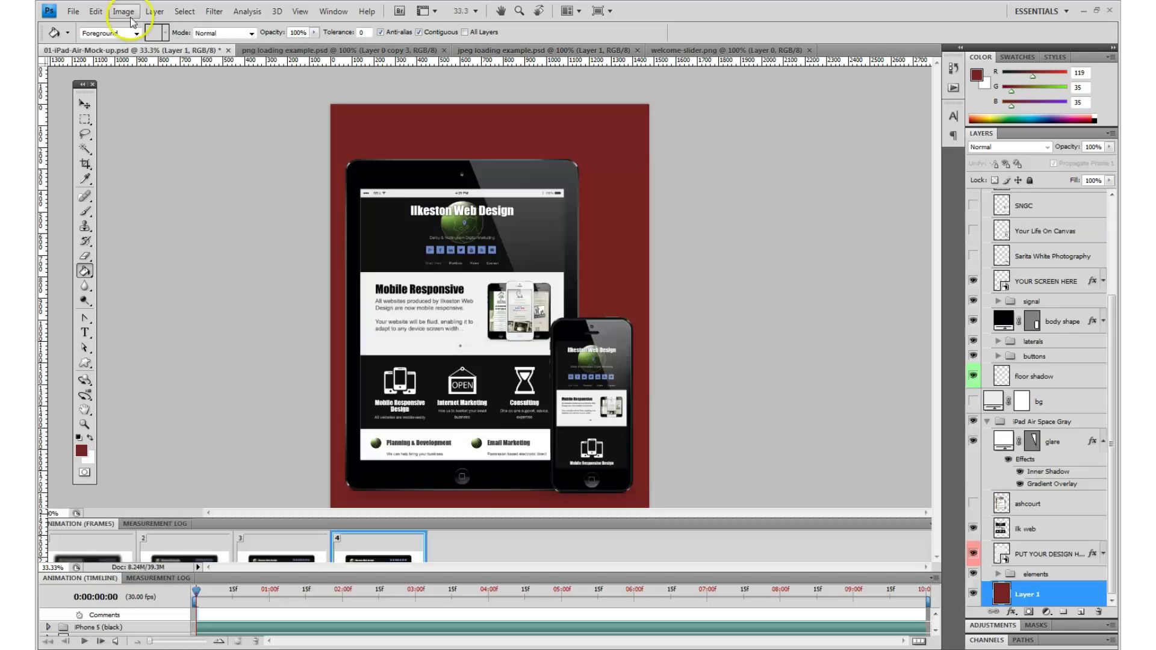
pyautogui.click(973, 594)
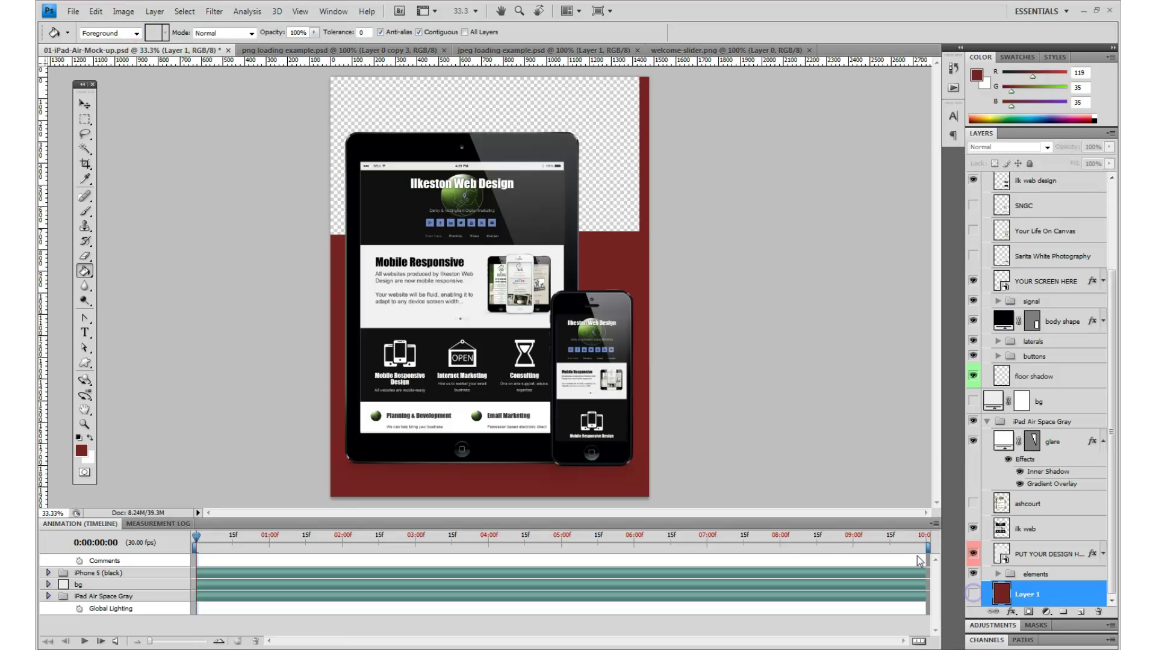
pyautogui.click(73, 10)
pyautogui.click(97, 182)
pyautogui.click(396, 404)
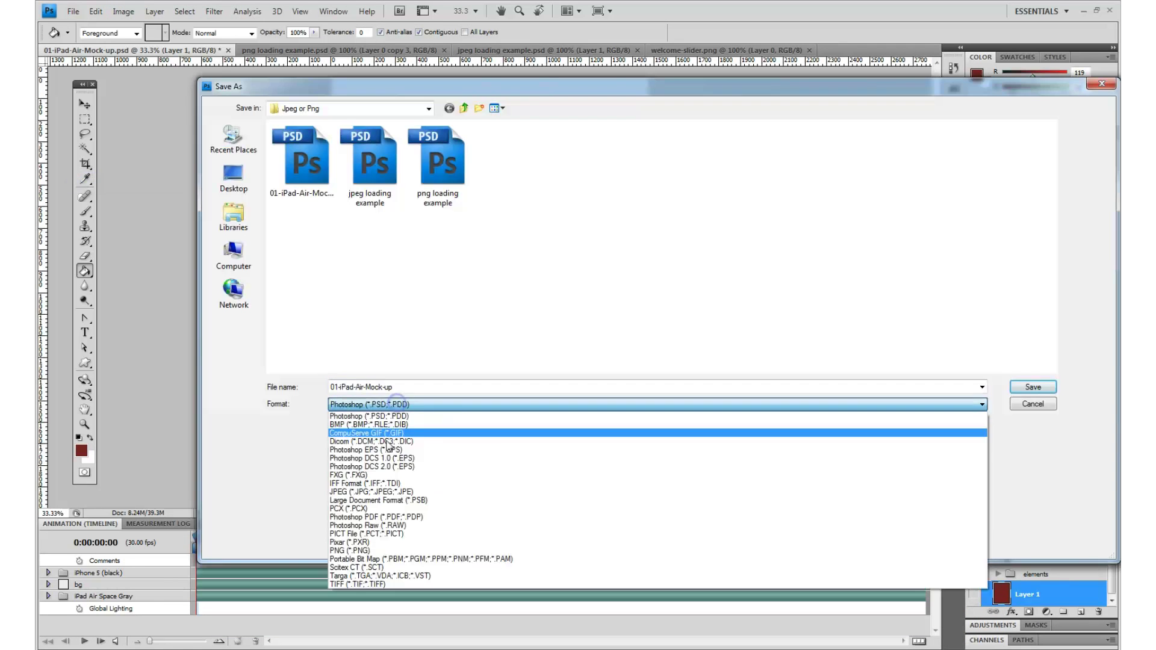
pyautogui.click(369, 549)
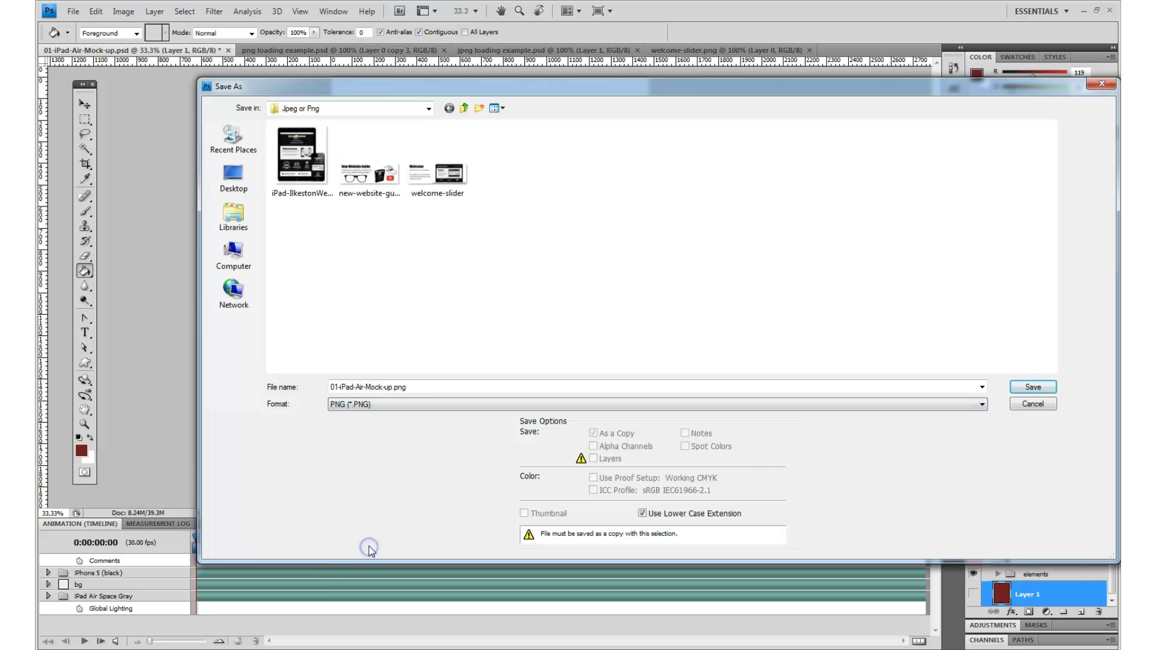
pyautogui.click(301, 158)
pyautogui.click(1034, 389)
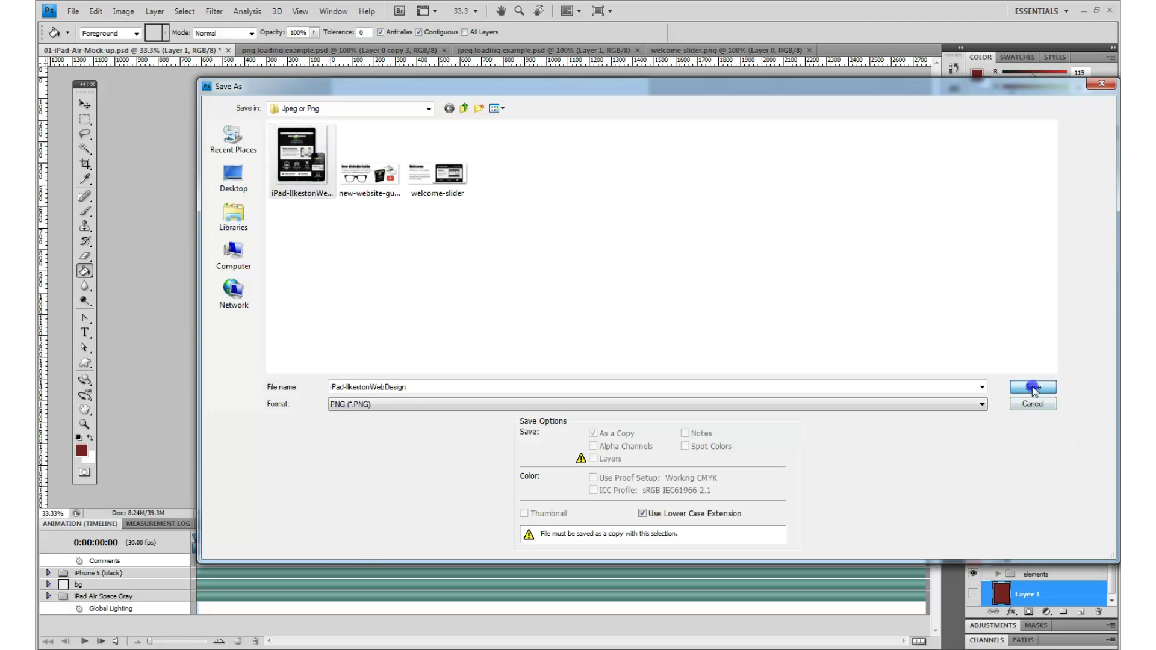
pyautogui.click(559, 251)
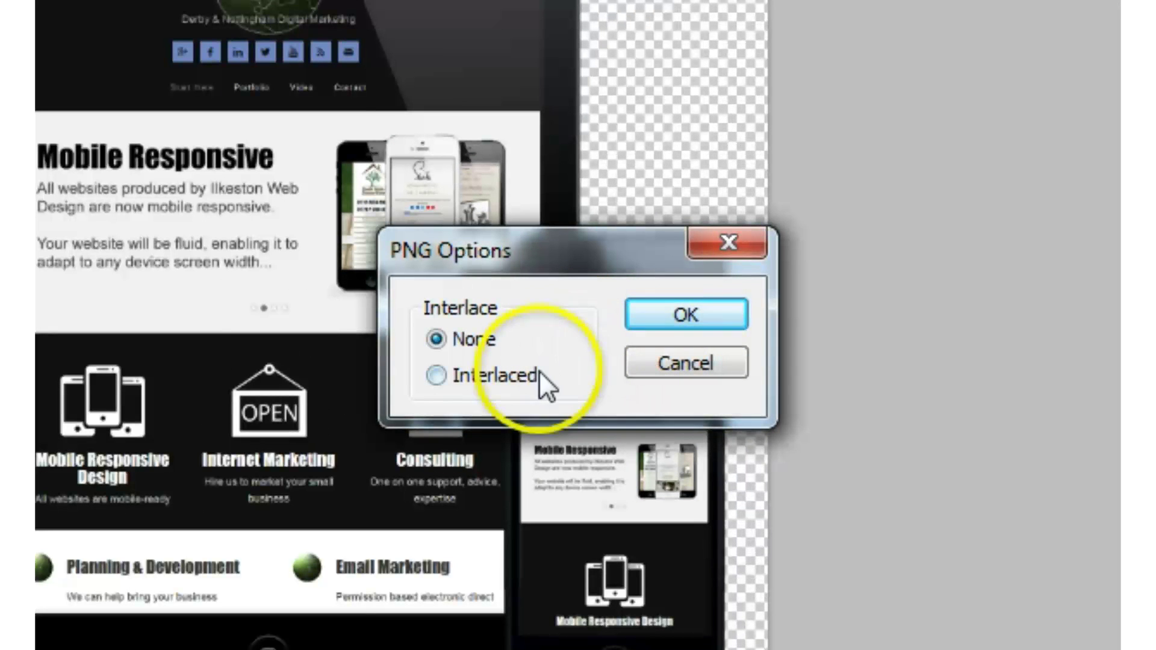
pyautogui.click(515, 372)
pyautogui.click(688, 319)
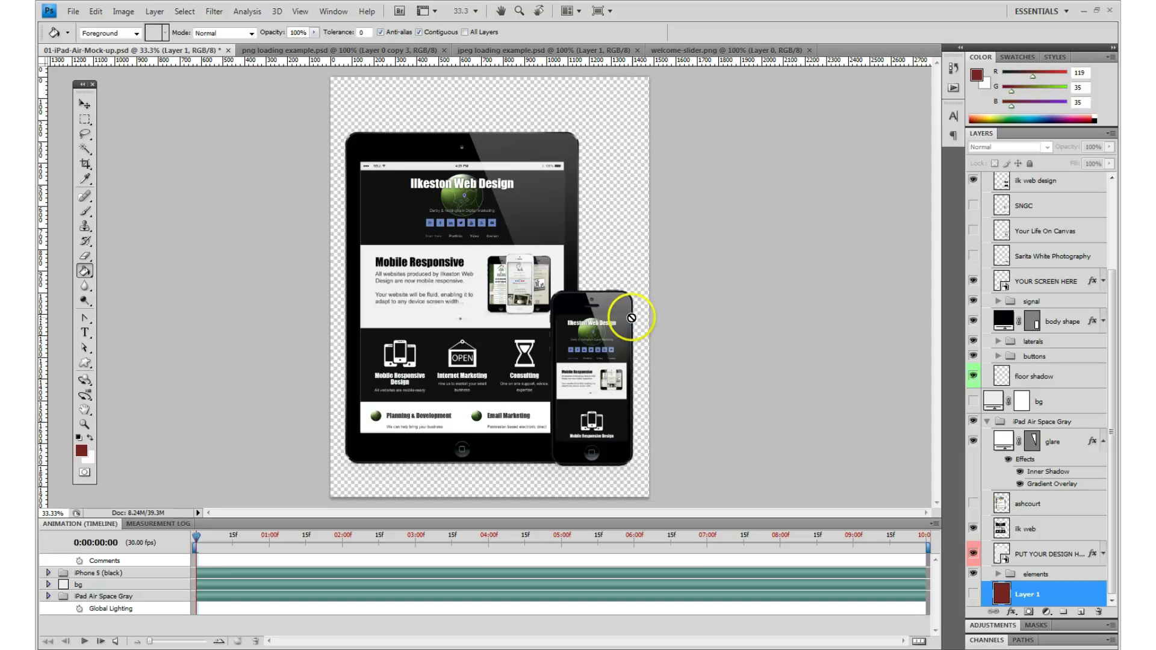
# - Replay the four-frame PNG loading animation in 'png loading example.psd'
pyautogui.click(283, 50)
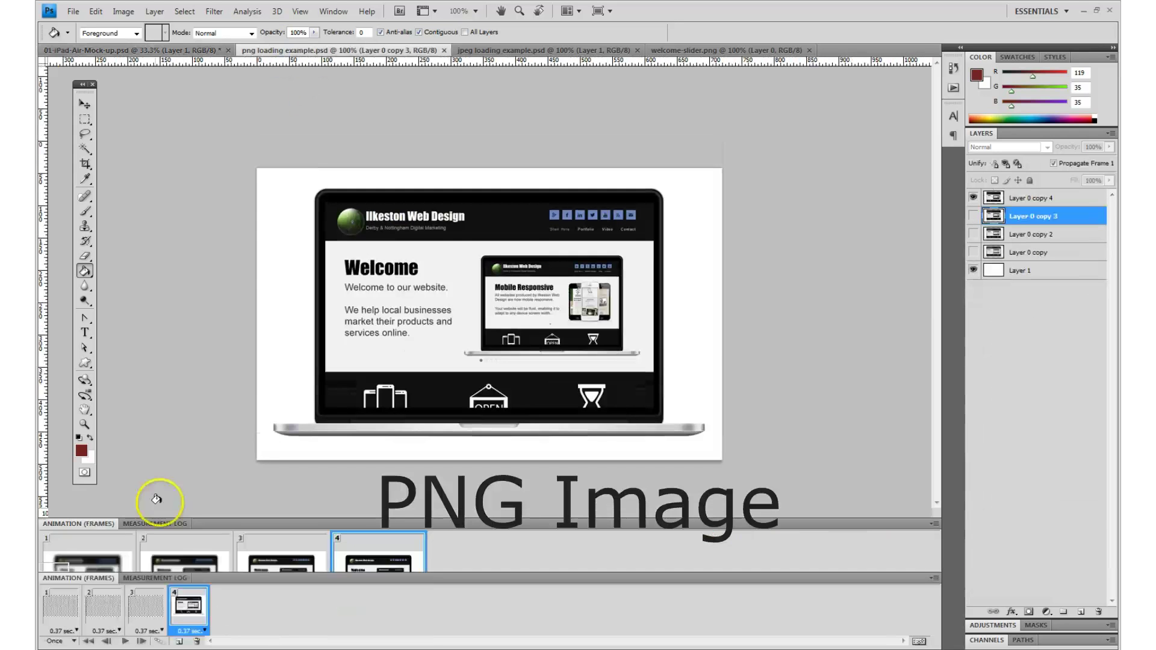
pyautogui.click(123, 642)
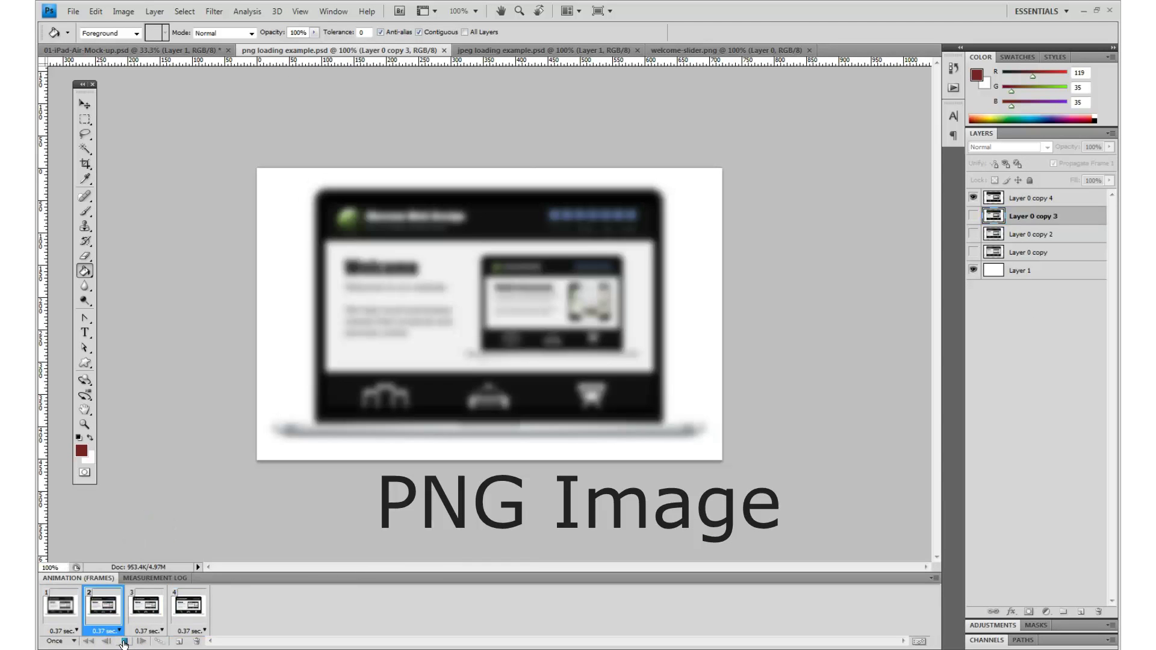